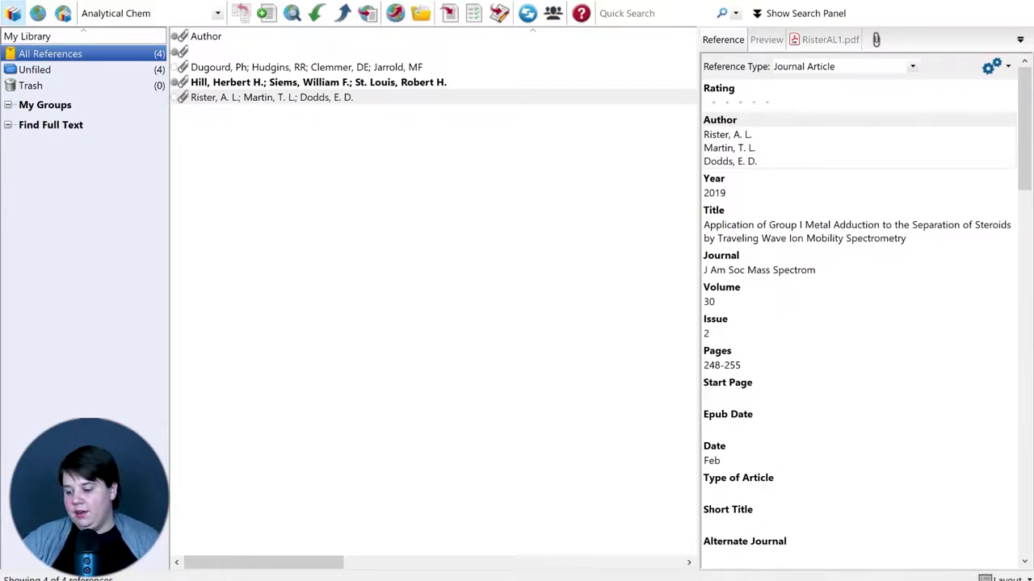
# - Browse the library's references and view the attached PDF of the 1990 article "Ion mobility spectrometry"
pyautogui.click(224, 102)
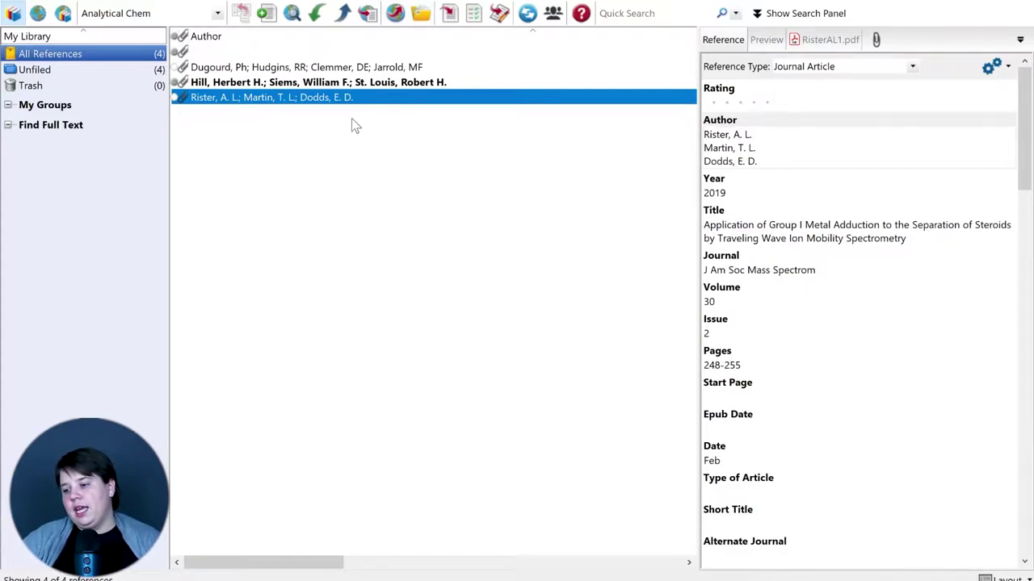
pyautogui.click(313, 84)
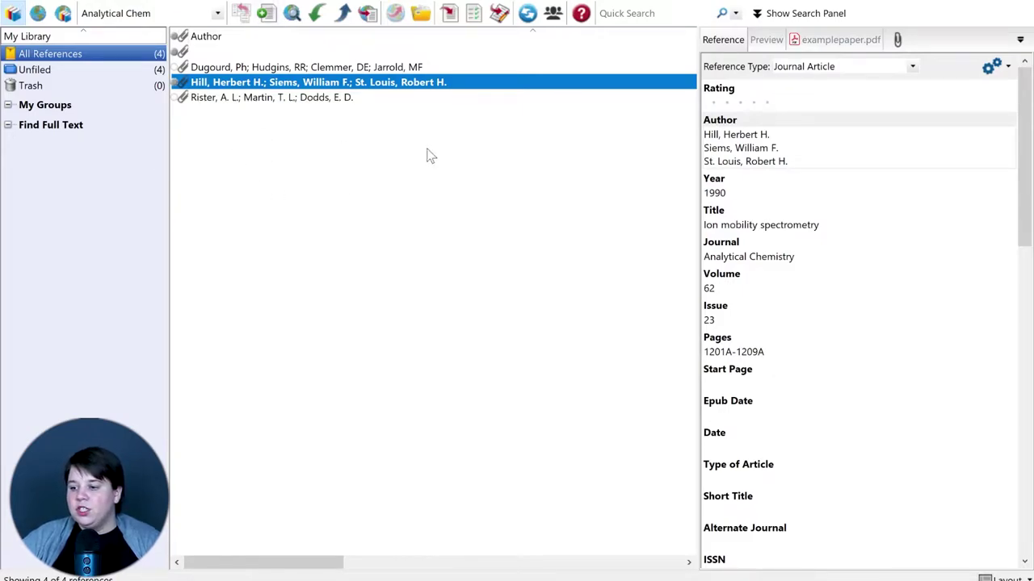
pyautogui.click(860, 43)
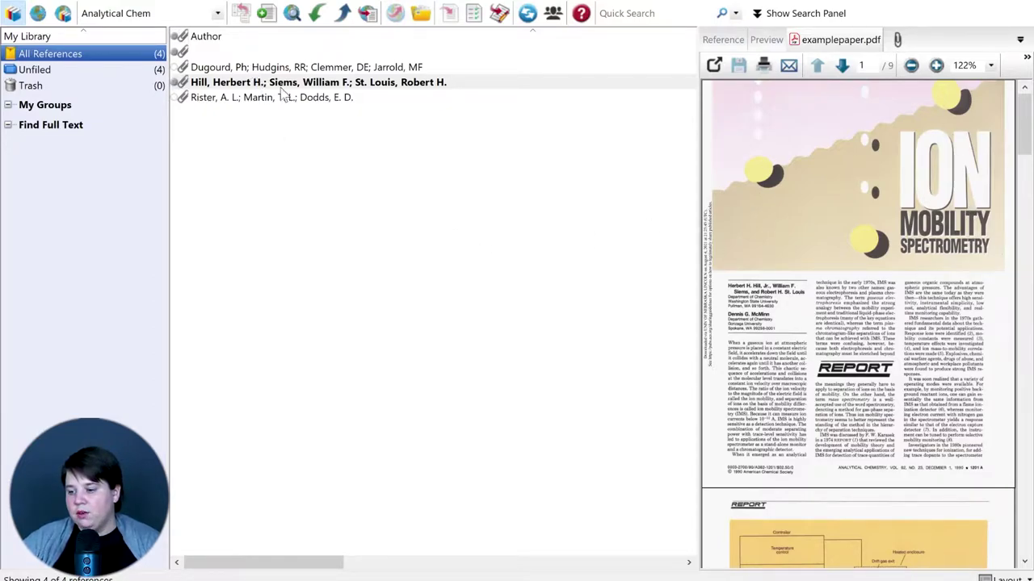
# - Open the "High-resolution ion mobility measurements" reference in full view and display its attached examplepaper.pdf
pyautogui.click(268, 68)
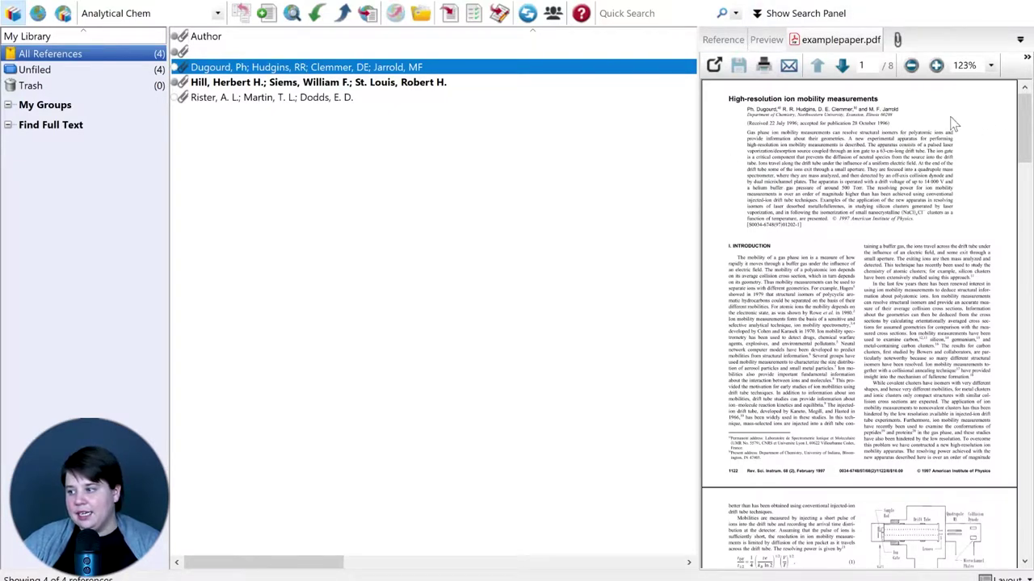
pyautogui.doubleClick(237, 71)
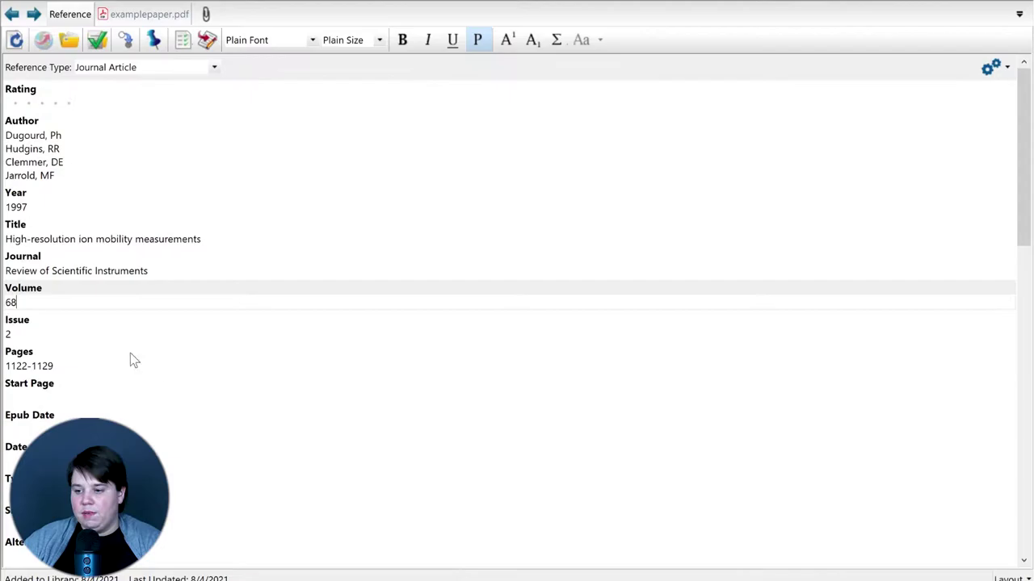
pyautogui.click(145, 13)
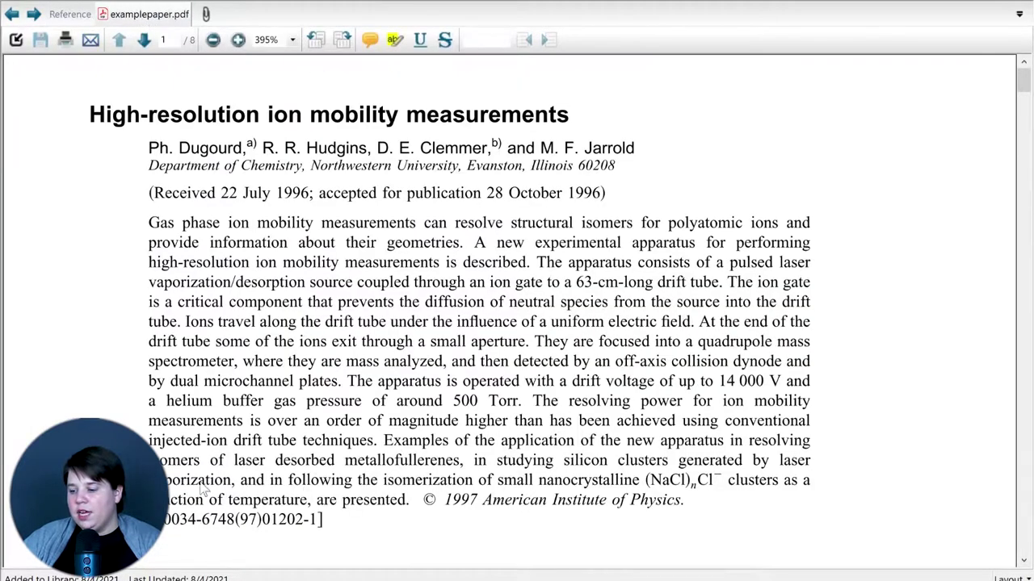
# - Highlight the introduction text on page 1 from "For atomic ions the mobility depends" through "ion mobility spectrometry,"
pyautogui.scroll(-10, 345, 344)
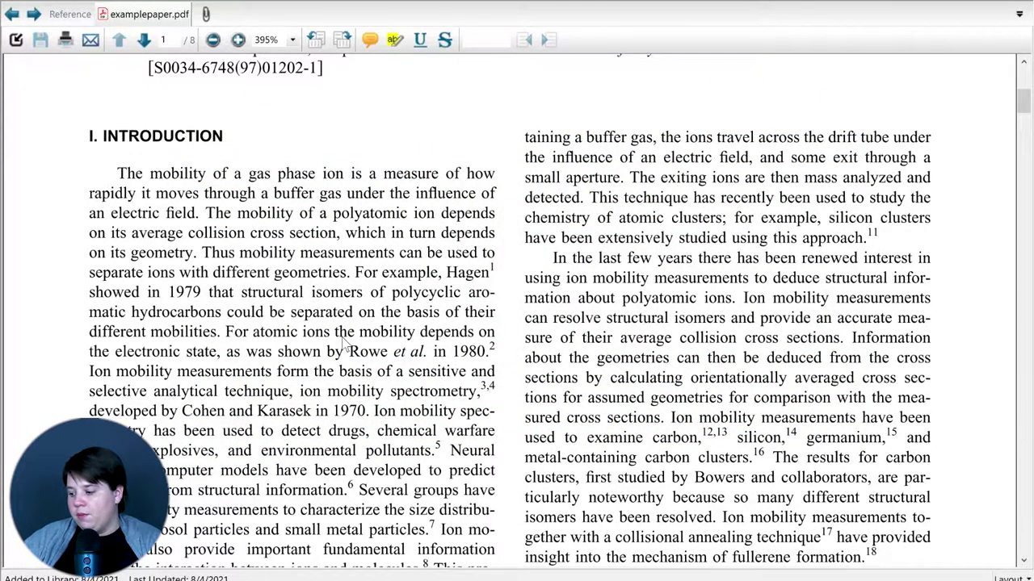
pyautogui.scroll(-5, 344, 344)
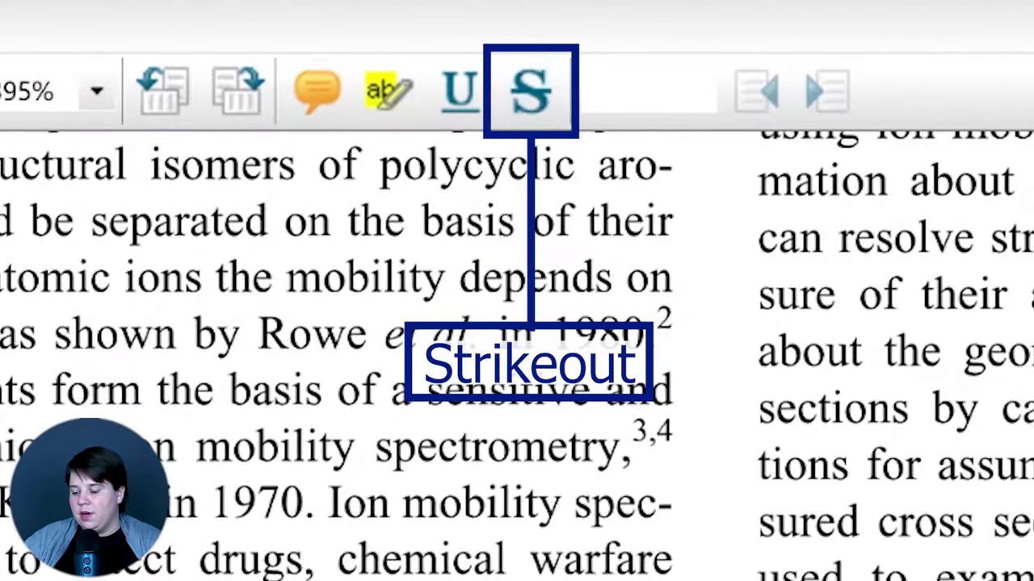
pyautogui.scroll(-1, 323, 291)
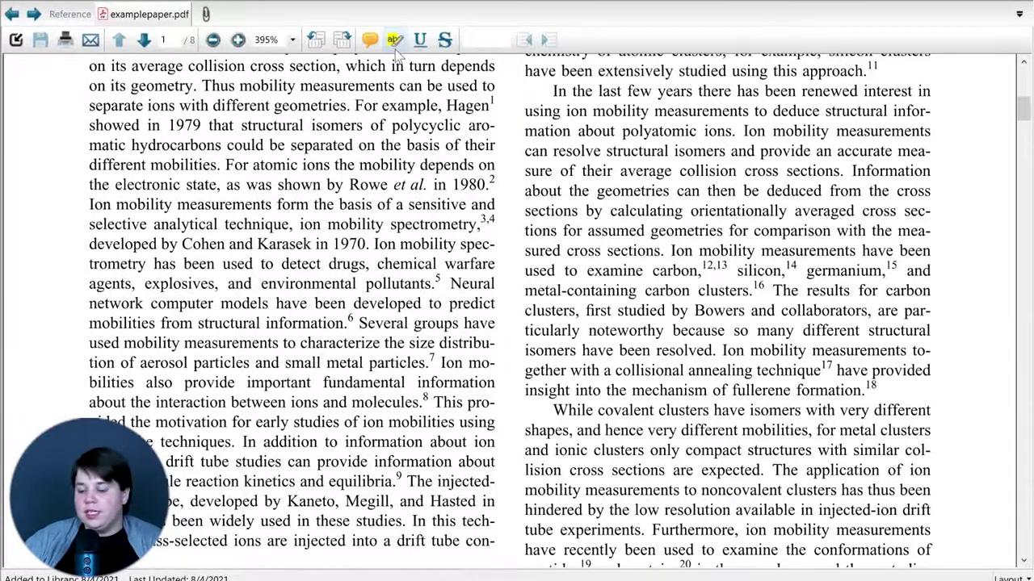
pyautogui.click(394, 40)
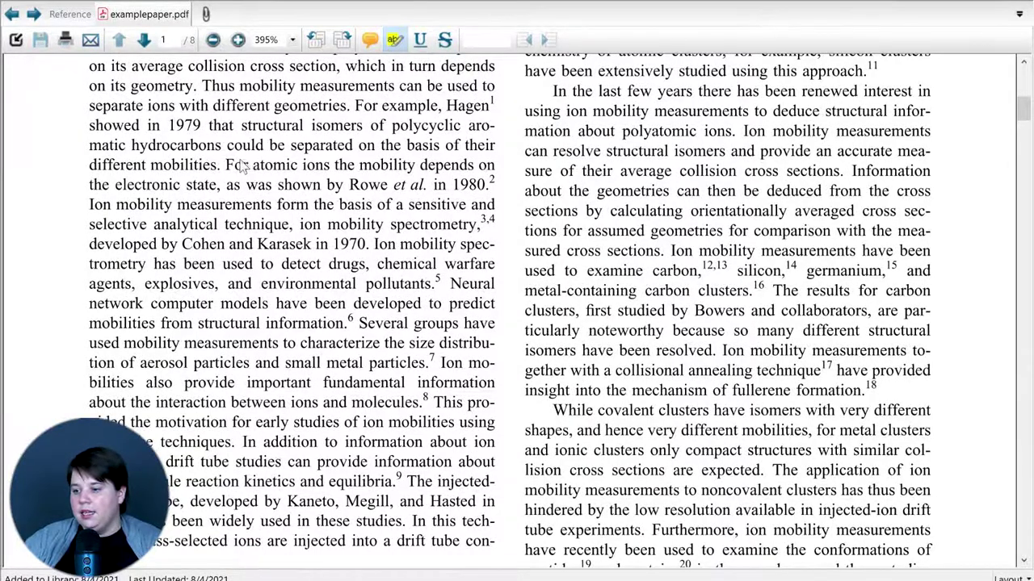
pyautogui.moveTo(225, 164); pyautogui.dragTo(494, 230)
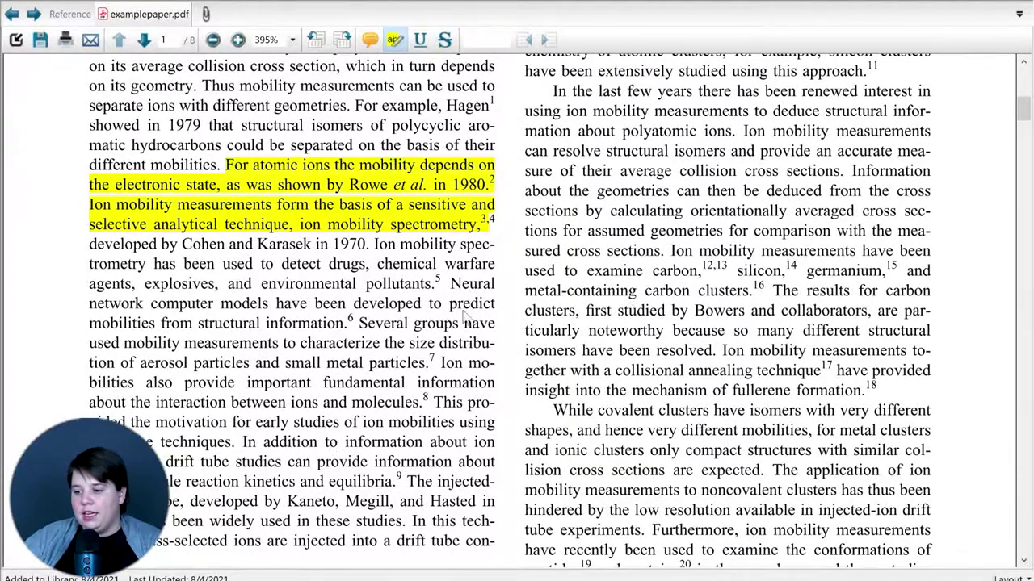
# - Highlight the resolving power formula, Eq. (1), on page 2
pyautogui.scroll(-5, 464, 410)
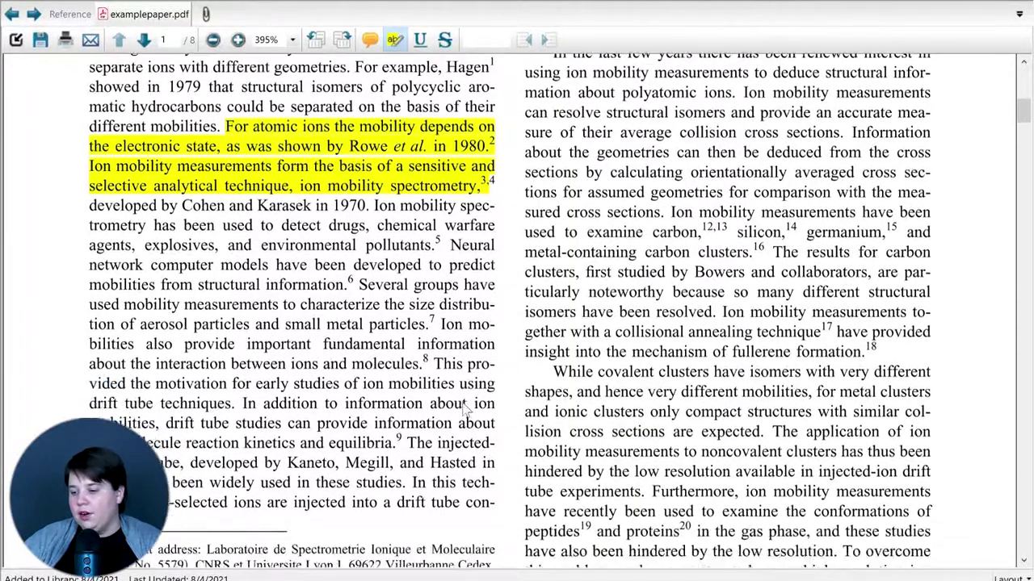
pyautogui.scroll(-2, 464, 410)
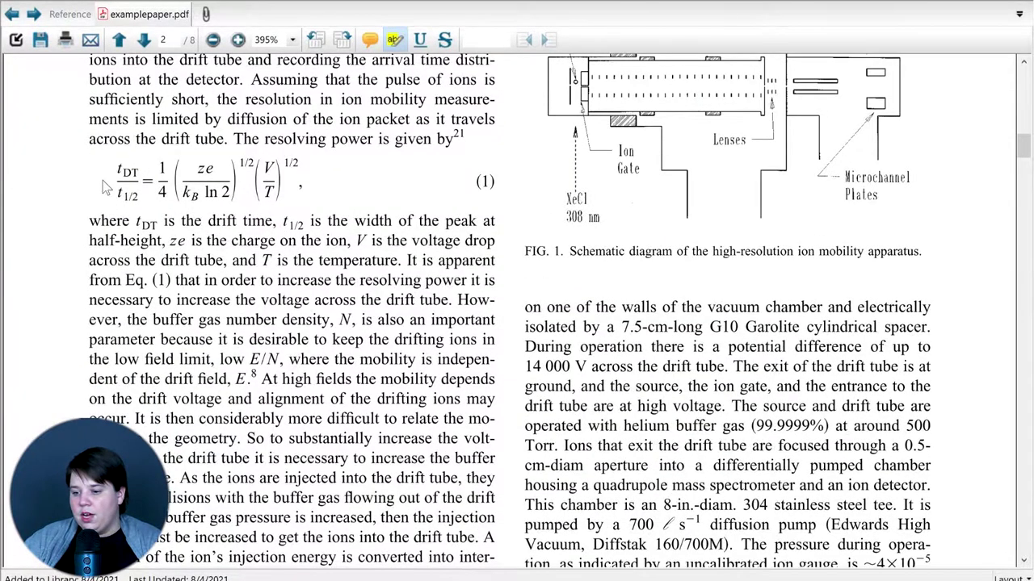
pyautogui.moveTo(109, 186); pyautogui.dragTo(339, 182)
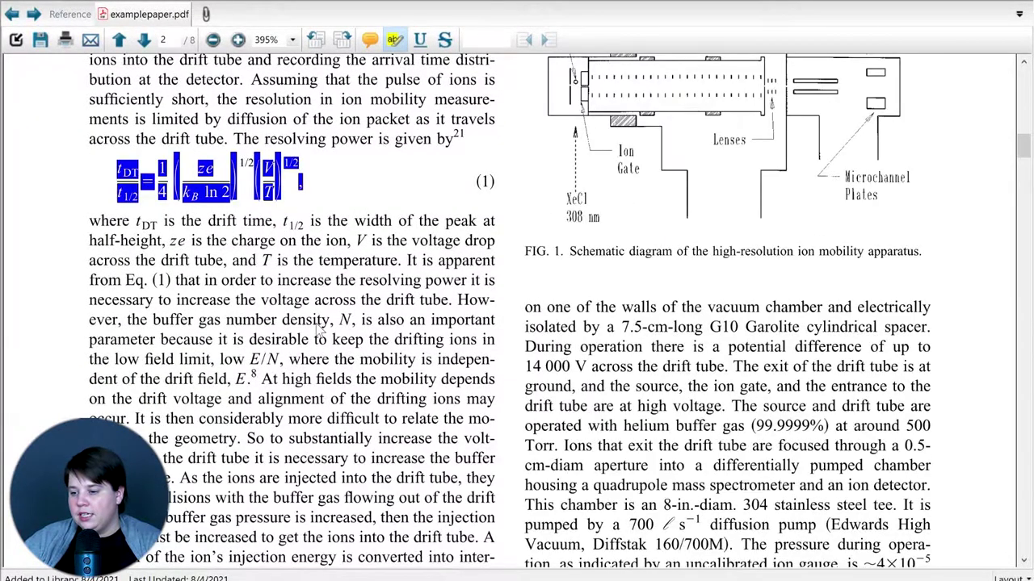
# - Highlight the sentence on page 3 from "Helium enters the drift tube" to "along the axis of the ion gate"
pyautogui.scroll(-4, 557, 345)
pyautogui.scroll(-15, 546, 496)
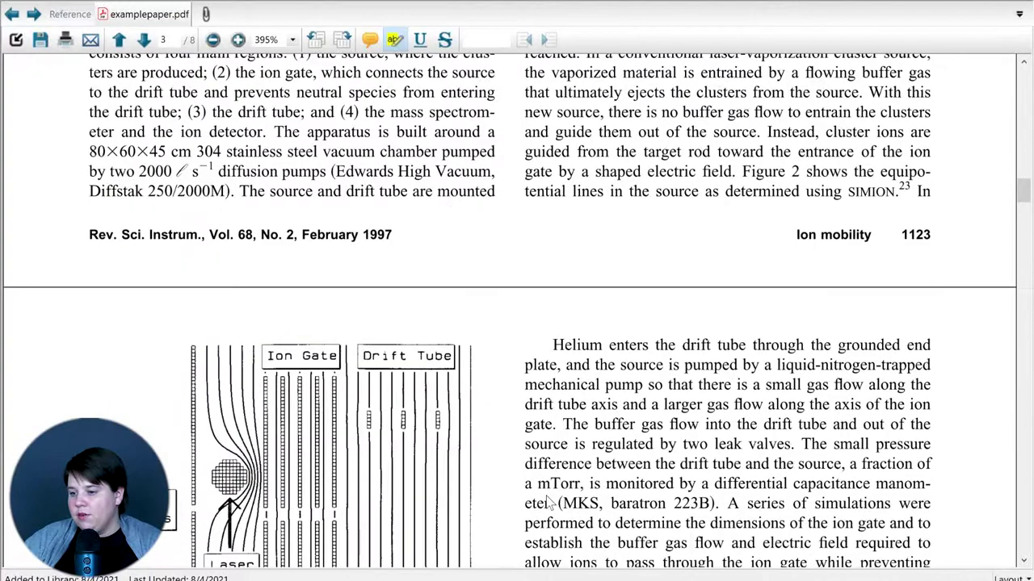
pyautogui.scroll(-2, 704, 450)
pyautogui.moveTo(552, 243); pyautogui.dragTo(555, 327)
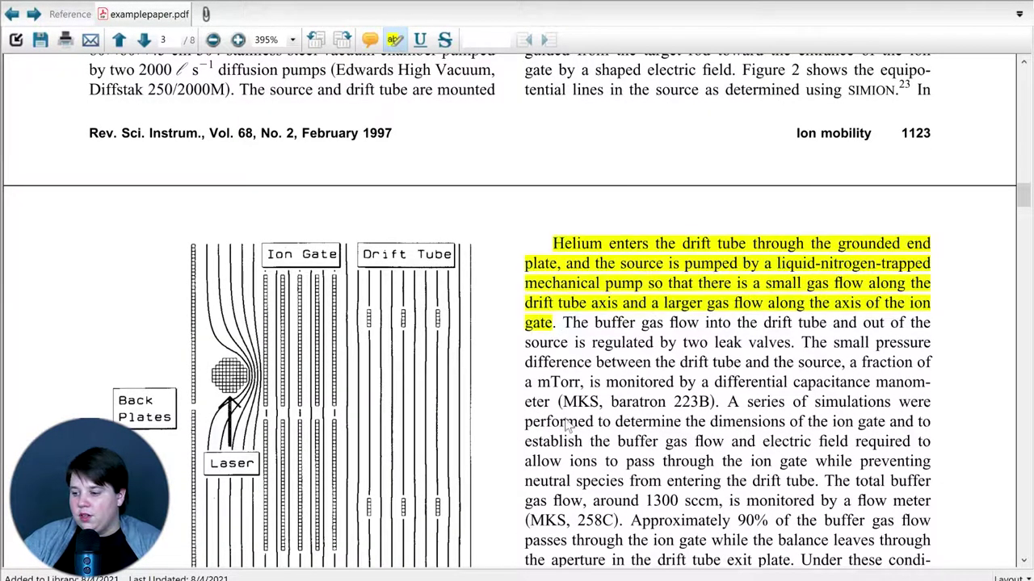
# - Place a sticky note on the page 2 paragraph below Eq. (1), just above the mention of buffer gas number density
pyautogui.scroll(5, 583, 226)
pyautogui.scroll(15, 583, 226)
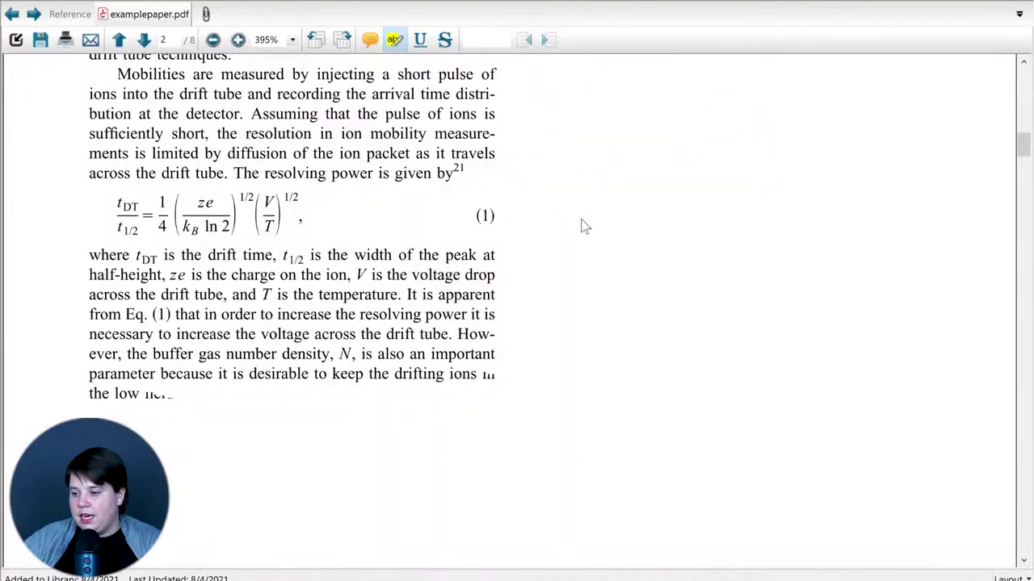
pyautogui.scroll(15, 583, 225)
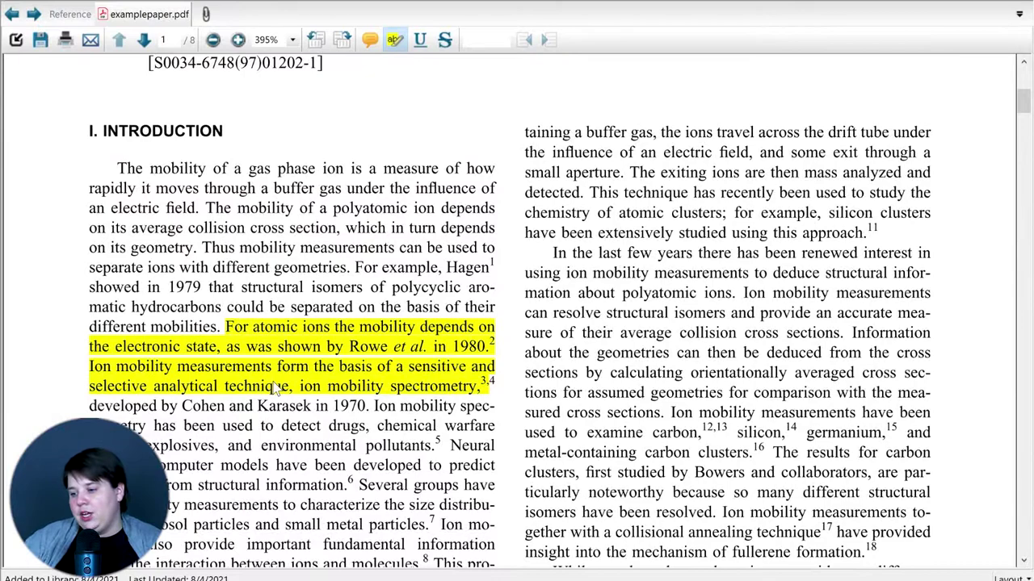
pyautogui.click(369, 41)
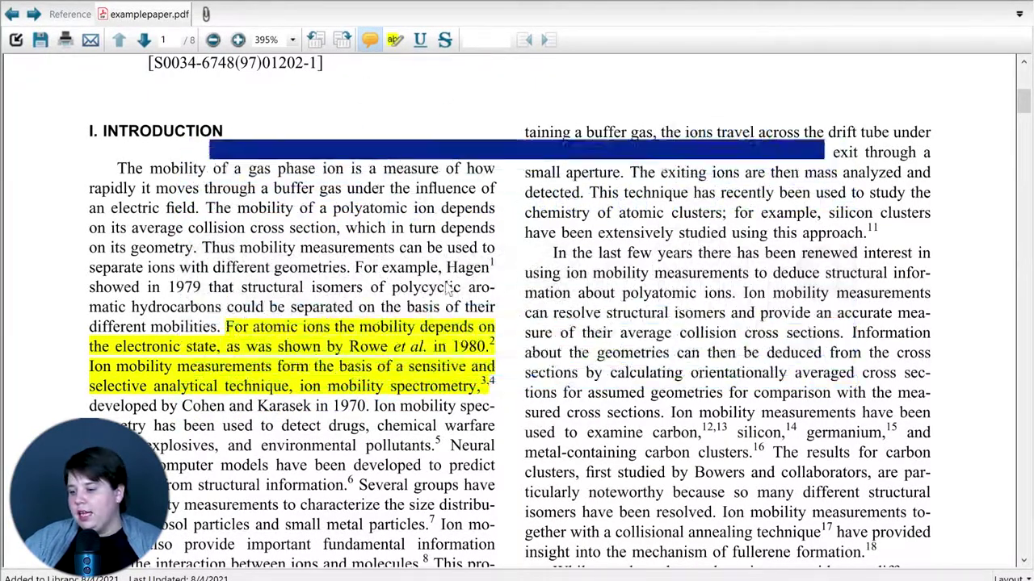
pyautogui.scroll(-5, 447, 289)
pyautogui.scroll(-7, 447, 289)
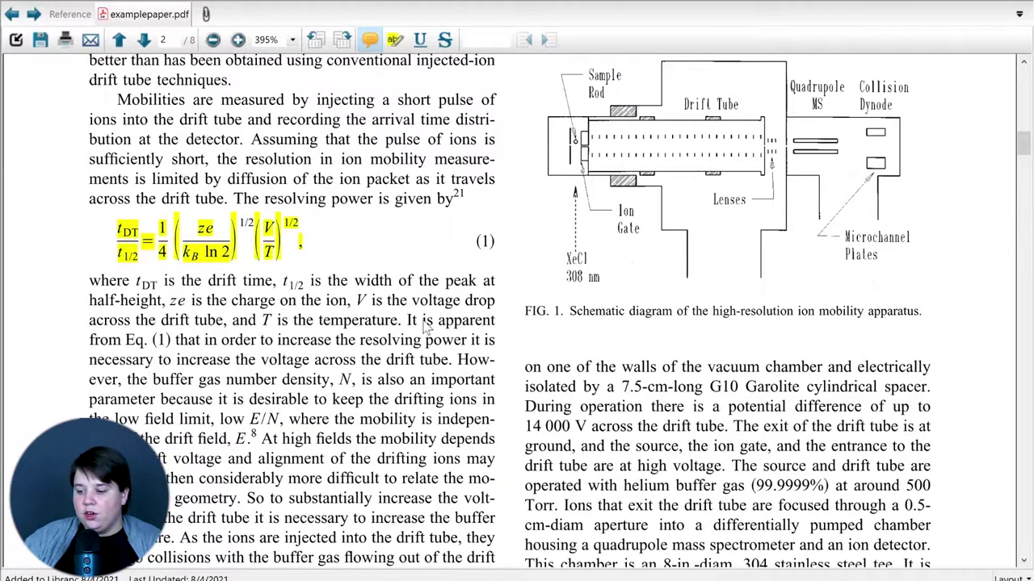
pyautogui.click(328, 370)
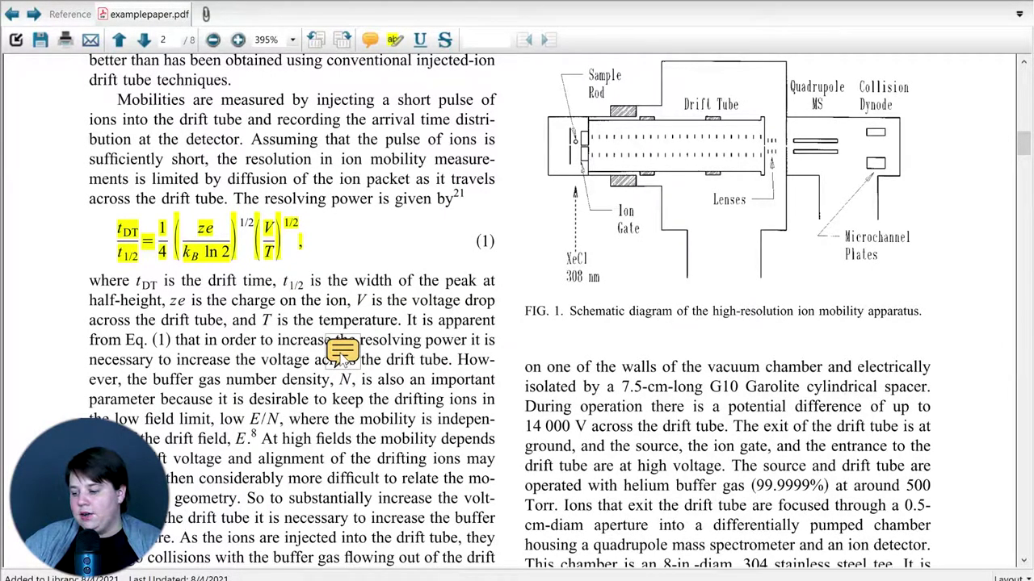
# - Replace the sticky note's default text with "Look up Number Density" and close the note
pyautogui.doubleClick(343, 355)
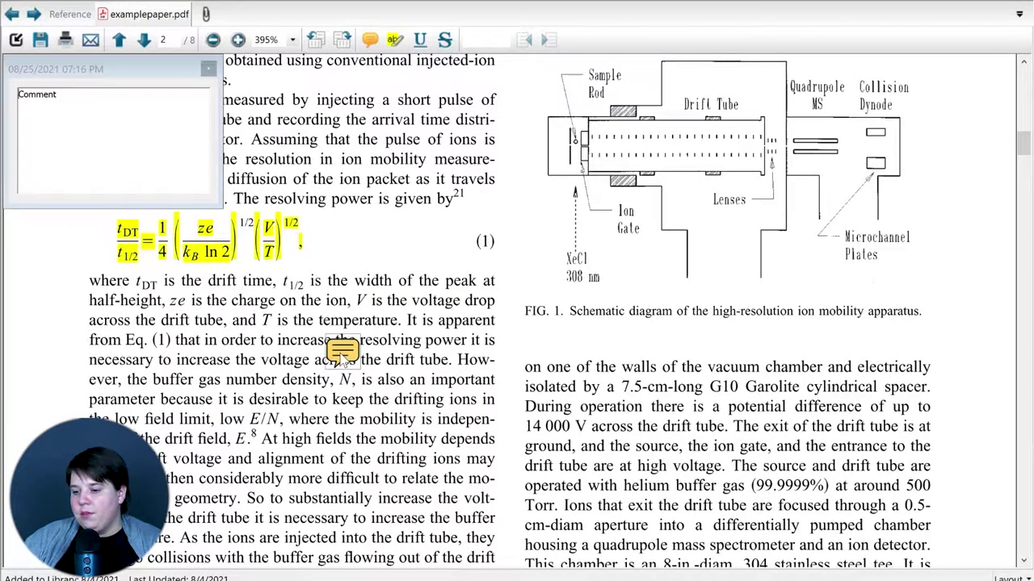
pyautogui.doubleClick(49, 95)
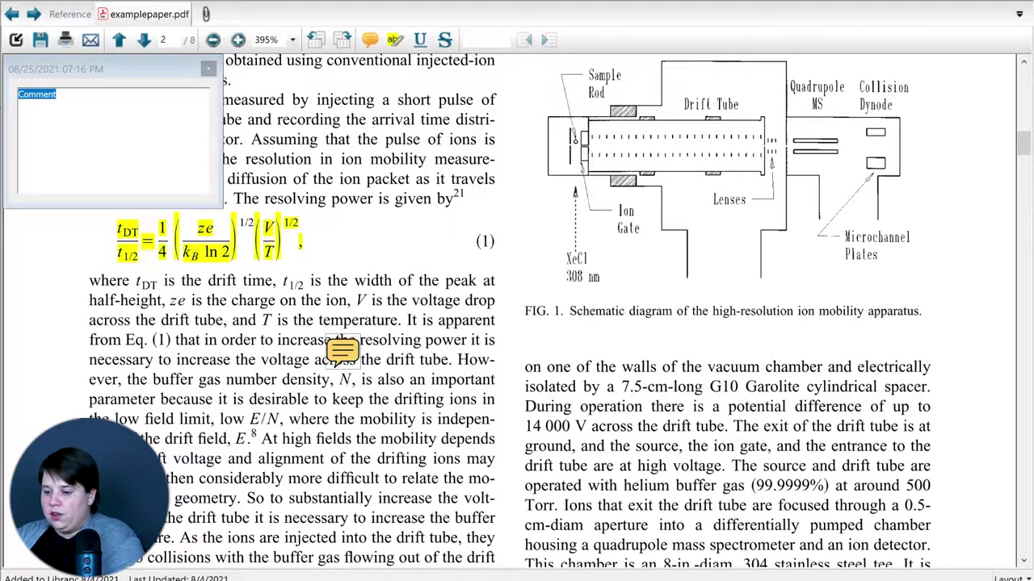
pyautogui.write('Look up Number Density')
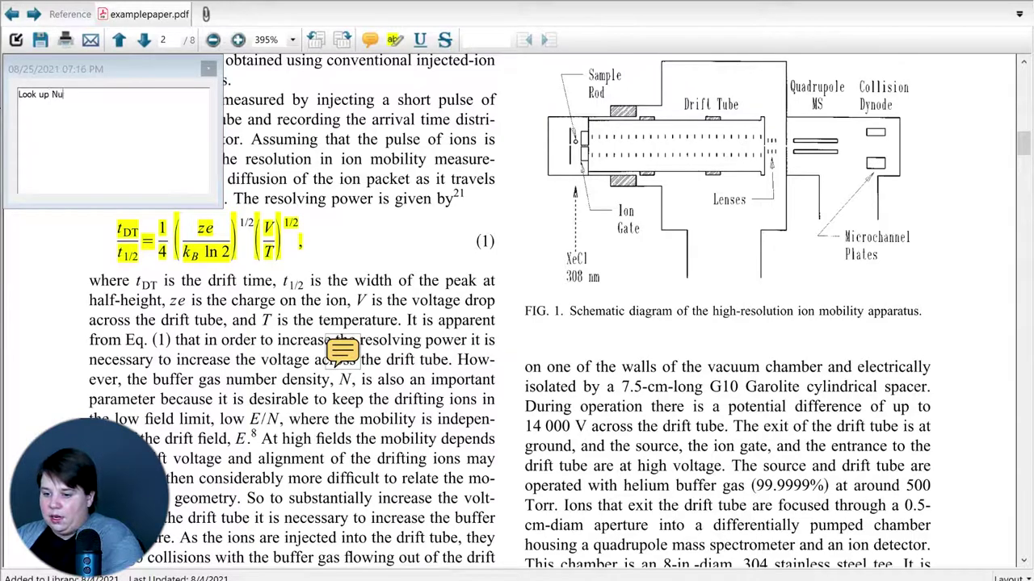
pyautogui.click(208, 68)
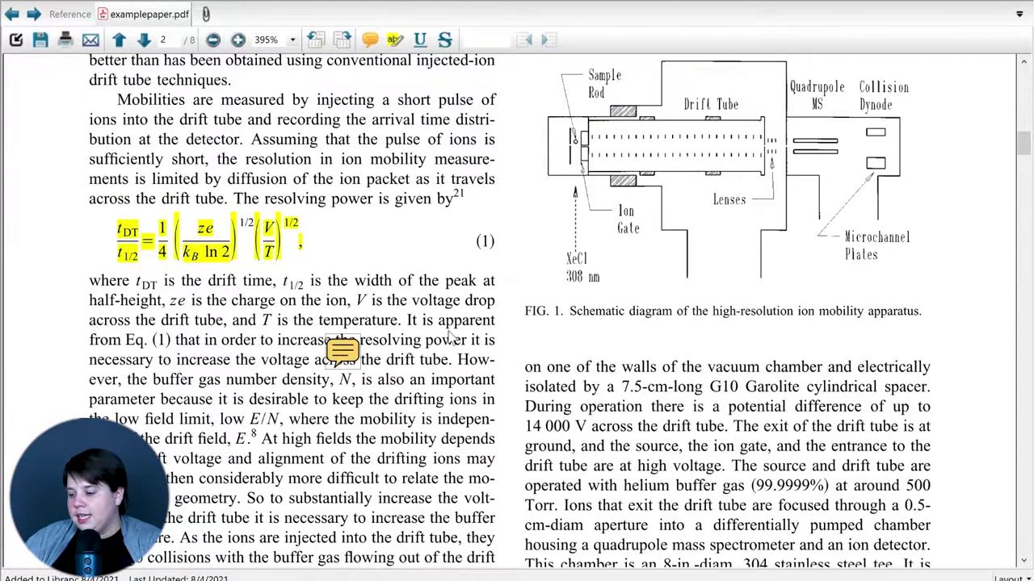
# - Add a sticky note at the end of the first line under "II. EXPERIMENTAL APPARATUS", replace its default text with "This i", and close it
pyautogui.scroll(-8, 449, 333)
pyautogui.scroll(-2, 449, 337)
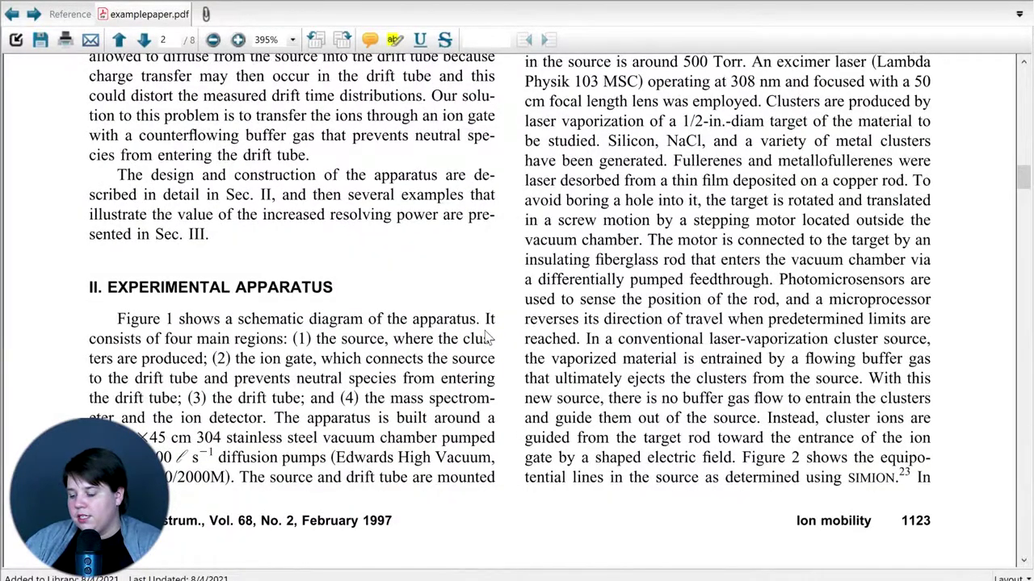
pyautogui.click(372, 42)
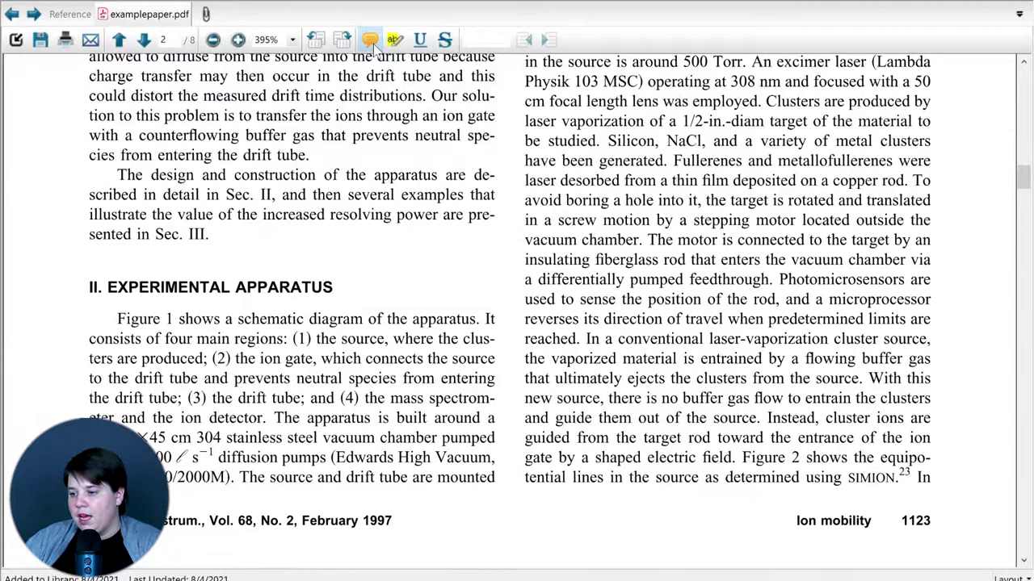
pyautogui.click(487, 339)
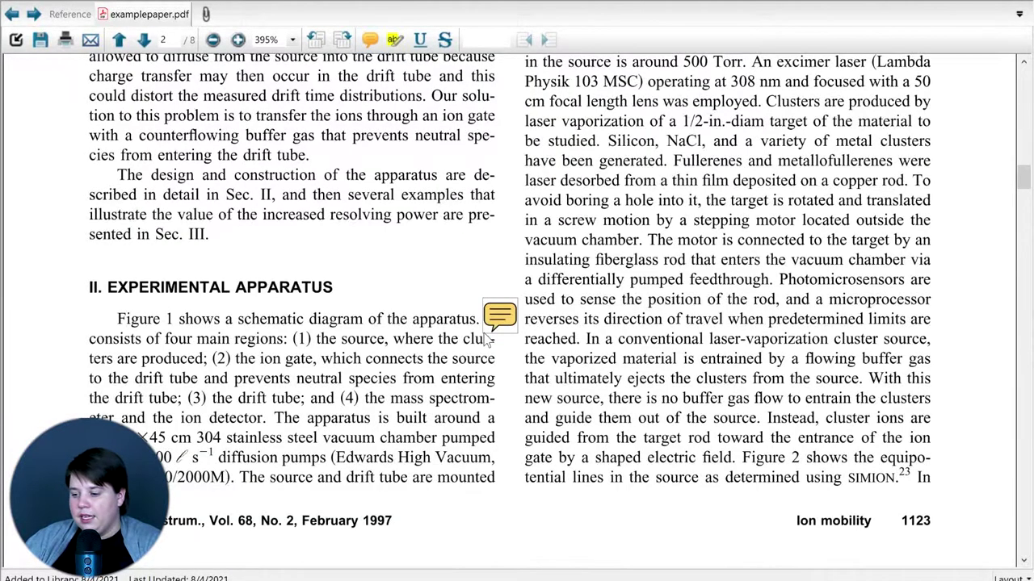
pyautogui.moveTo(112, 99); pyautogui.dragTo(3, 103)
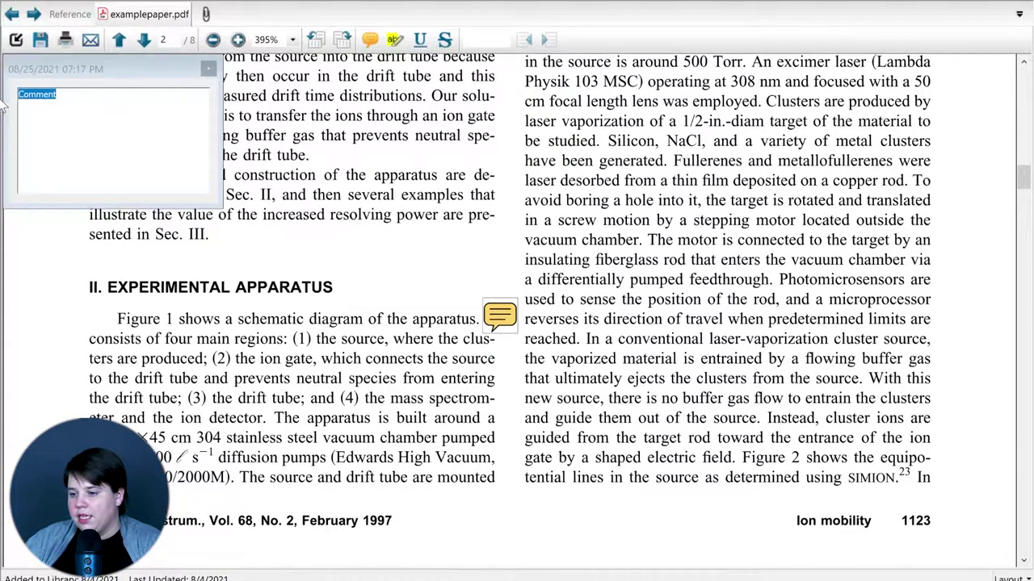
pyautogui.write('This i')
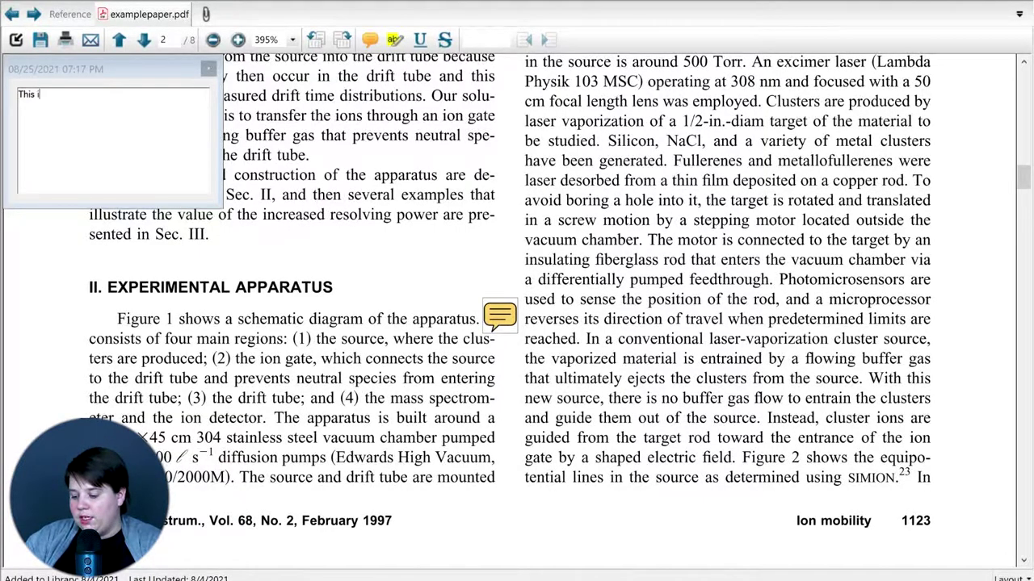
pyautogui.click(208, 69)
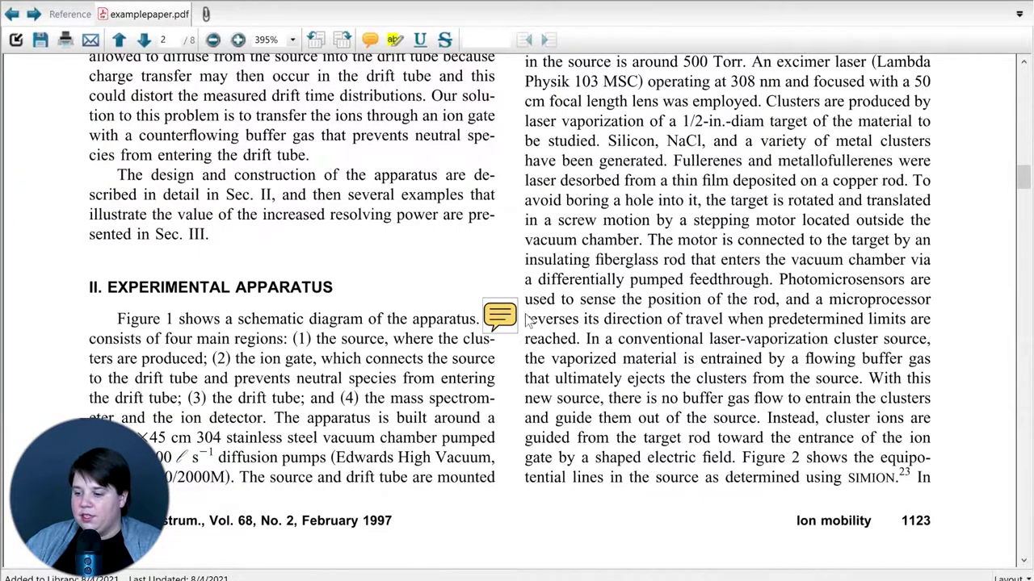
# - Underline the words "gas number density" in the page 2 paragraph below Eq. (1)
pyautogui.scroll(3, 532, 323)
pyautogui.scroll(10, 529, 321)
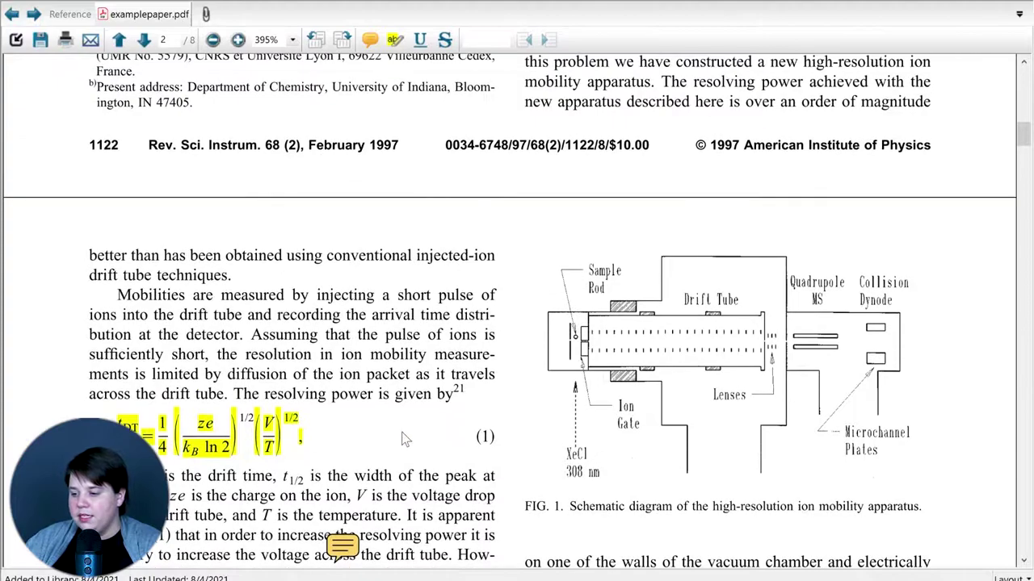
pyautogui.scroll(3, 472, 144)
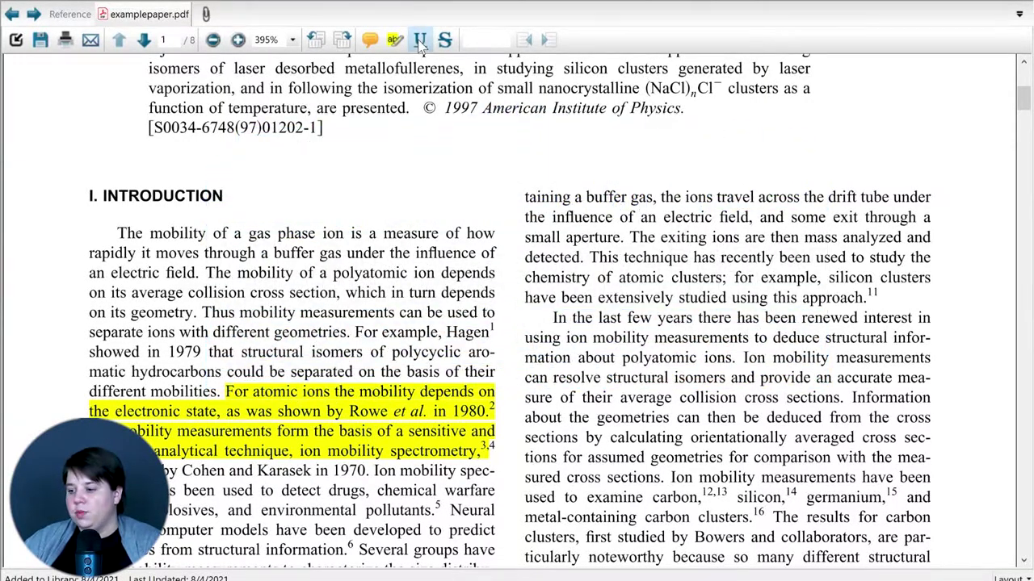
pyautogui.click(420, 40)
pyautogui.scroll(-5, 536, 396)
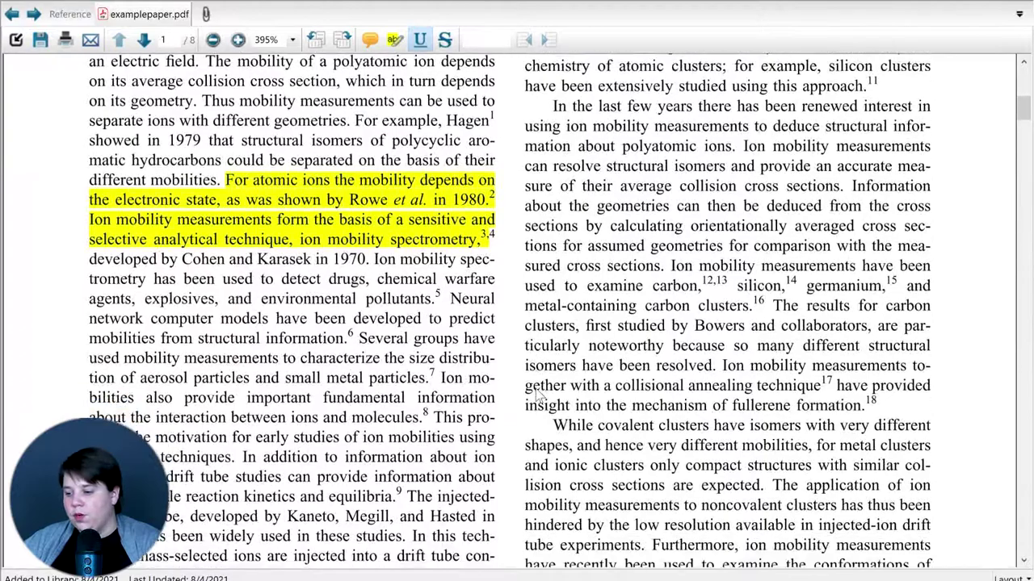
pyautogui.scroll(-1, 536, 393)
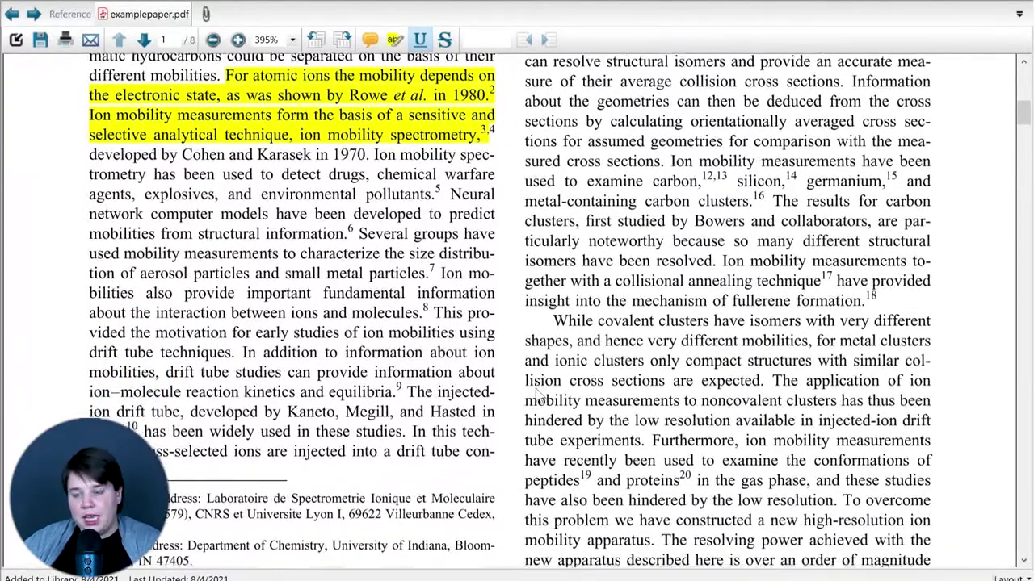
pyautogui.scroll(-12, 534, 389)
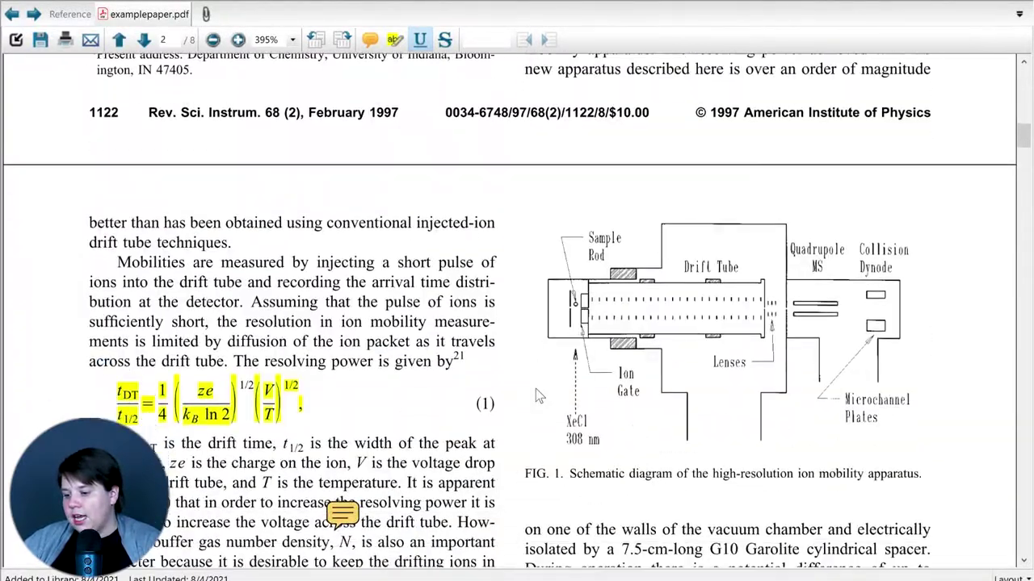
pyautogui.scroll(-6, 535, 388)
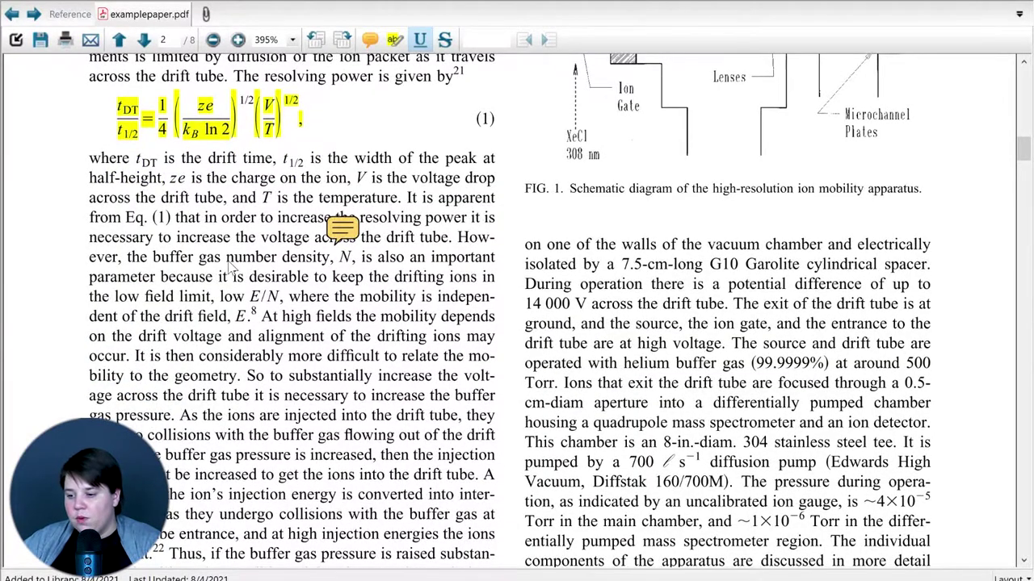
pyautogui.moveTo(228, 262); pyautogui.dragTo(327, 269)
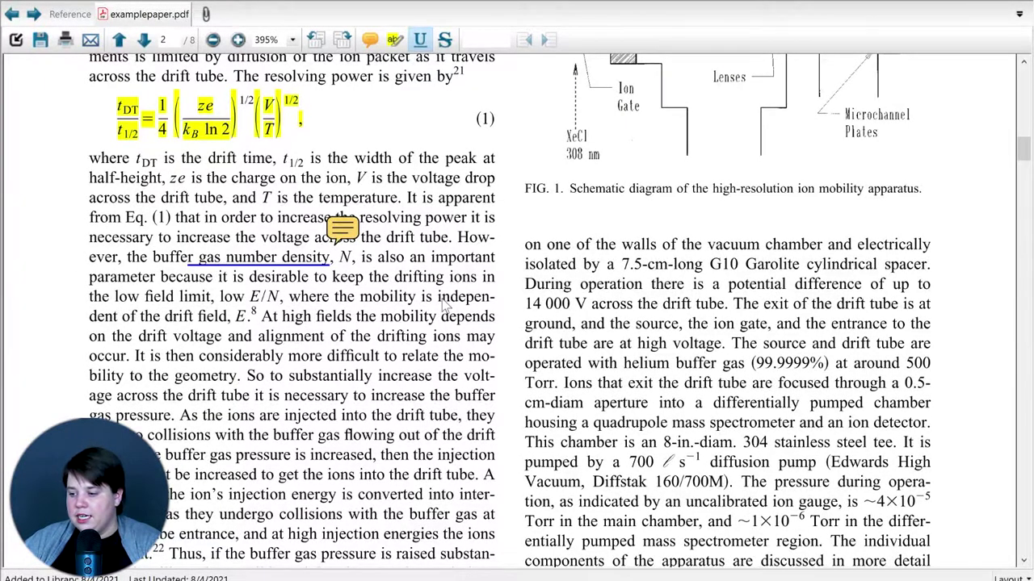
# - Underline the words "thermal equilibrium" in section "C. The drift tube" on page 3
pyautogui.scroll(-5, 444, 303)
pyautogui.scroll(-15, 444, 303)
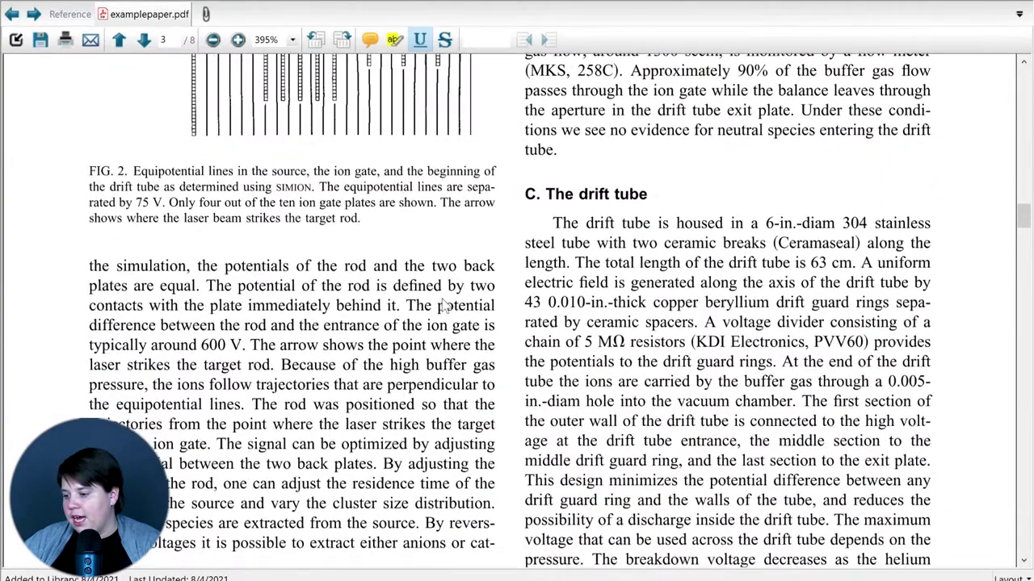
pyautogui.scroll(-5, 443, 302)
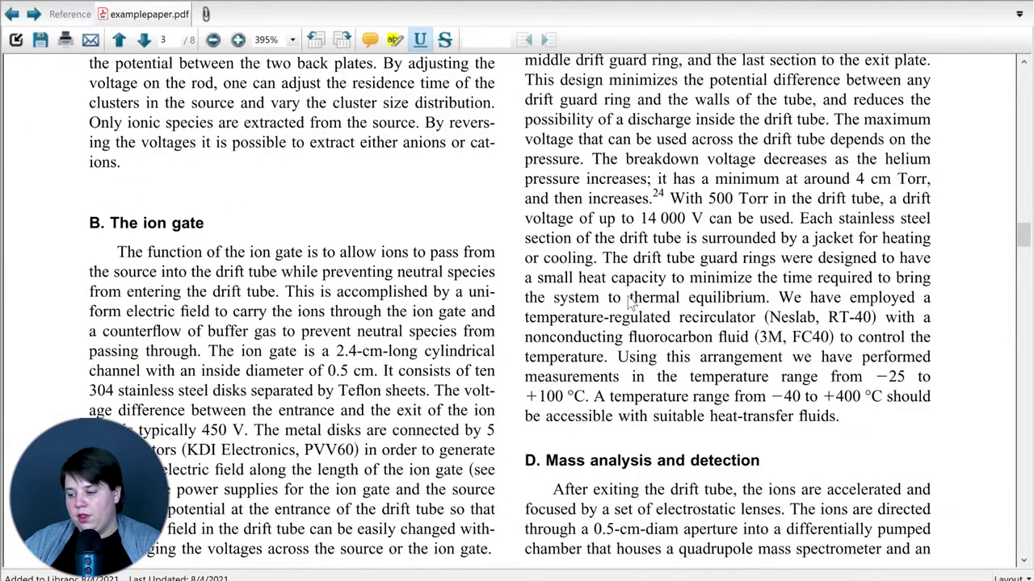
pyautogui.moveTo(629, 297); pyautogui.dragTo(764, 302)
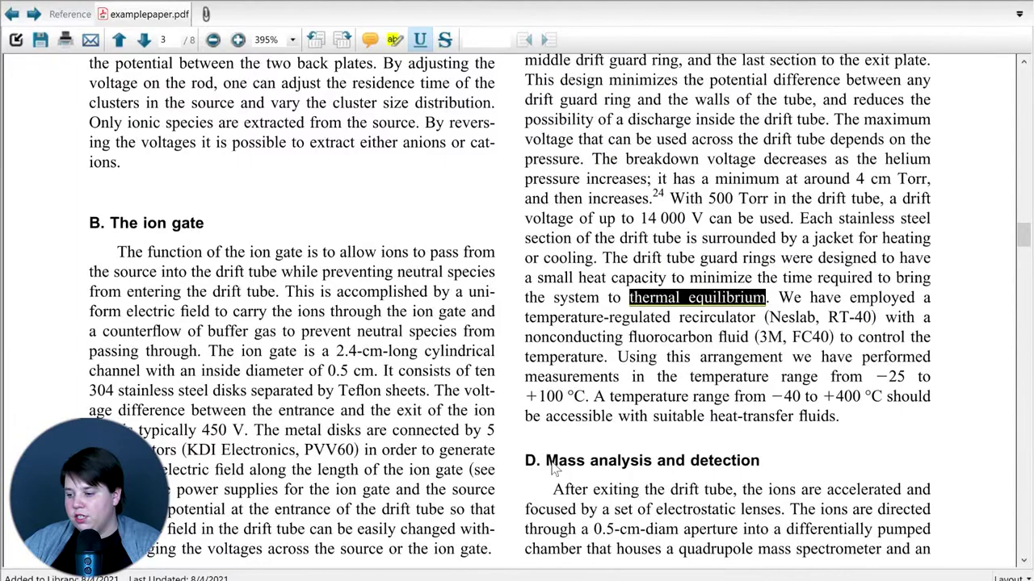
# - Strike through the page 4 text from "29 amu, 4.7%" to "quency of 100 Hz." and save the annotated PDF
pyautogui.scroll(-3, 556, 468)
pyautogui.scroll(-8, 555, 468)
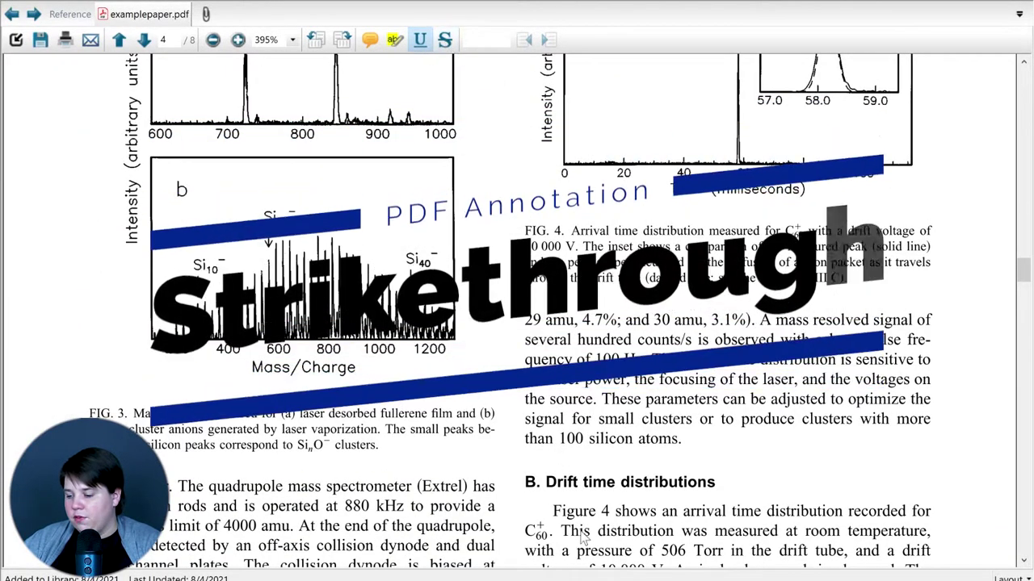
pyautogui.click(445, 44)
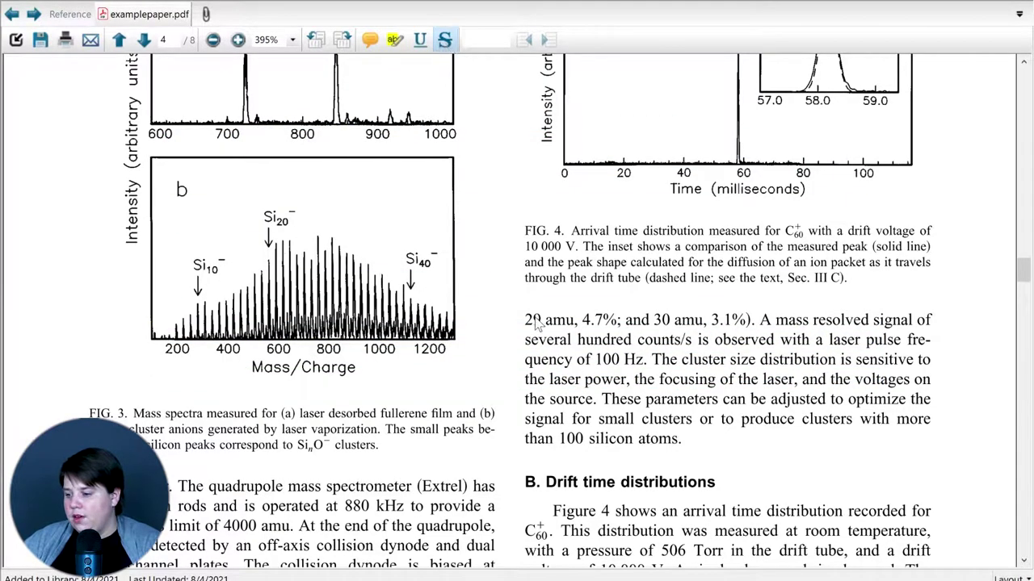
pyautogui.moveTo(529, 321); pyautogui.dragTo(648, 367)
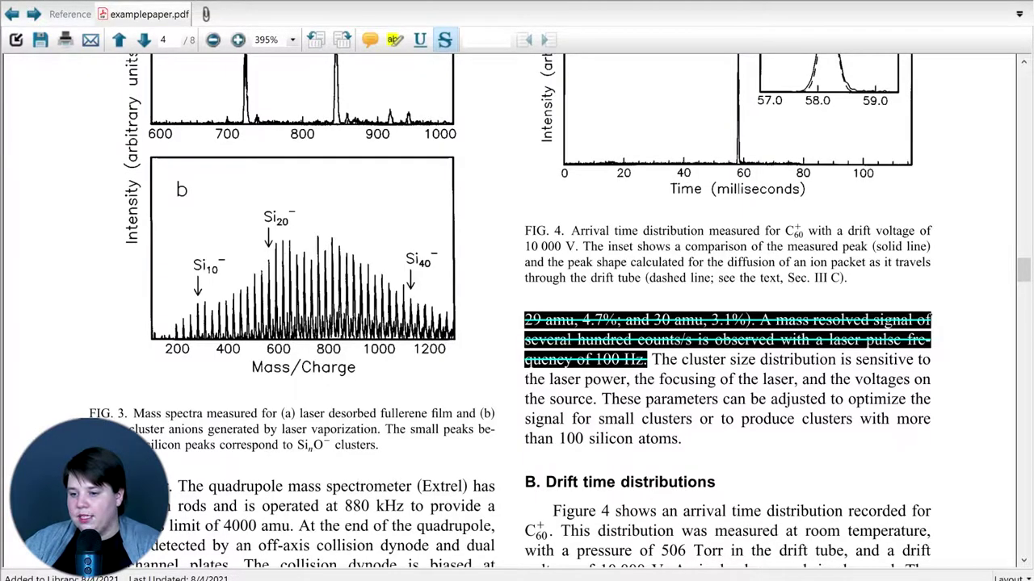
pyautogui.hotkey('ctrl', 's')
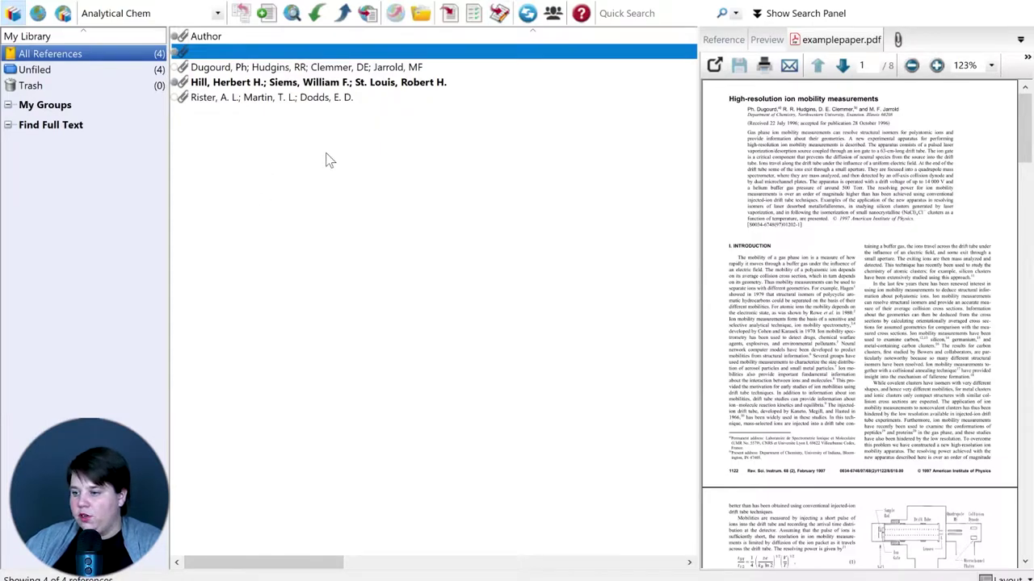
# - Check the saved annotations in the PDF attached to the "High-resolution ion mobility measurements" reference, and clear the reference selection
pyautogui.click(298, 69)
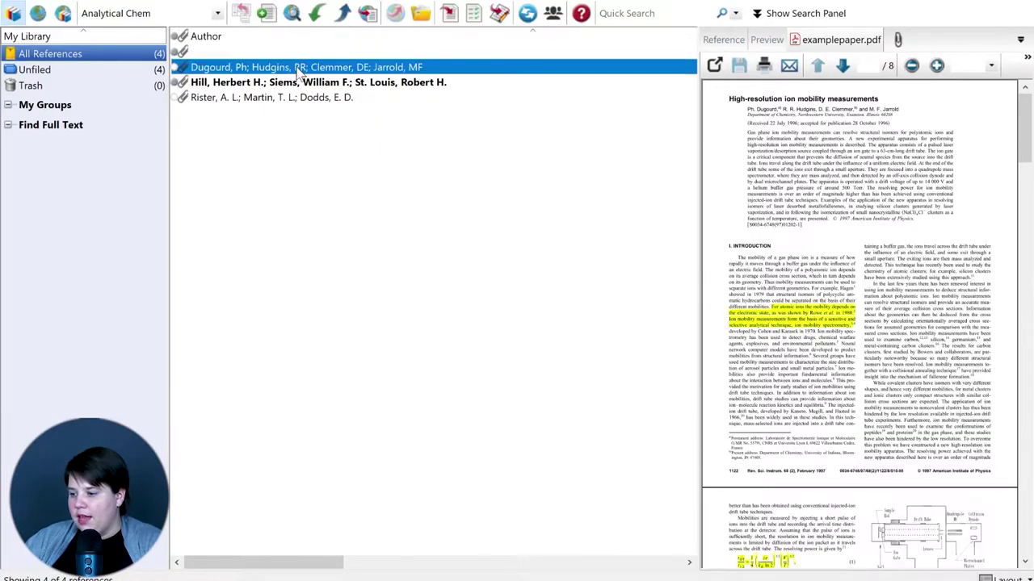
pyautogui.scroll(-10, 850, 243)
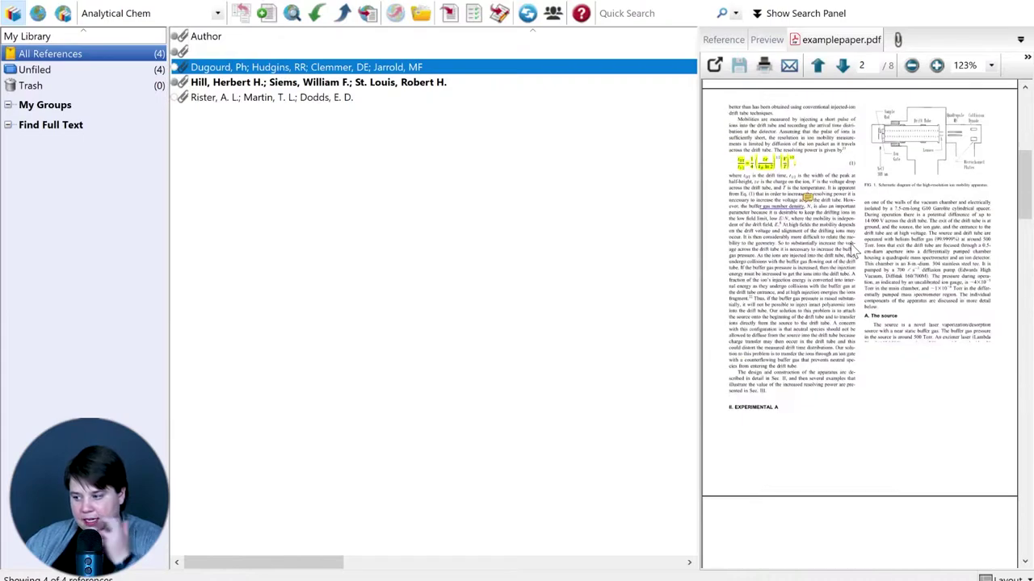
pyautogui.scroll(-10, 850, 244)
pyautogui.click(418, 198)
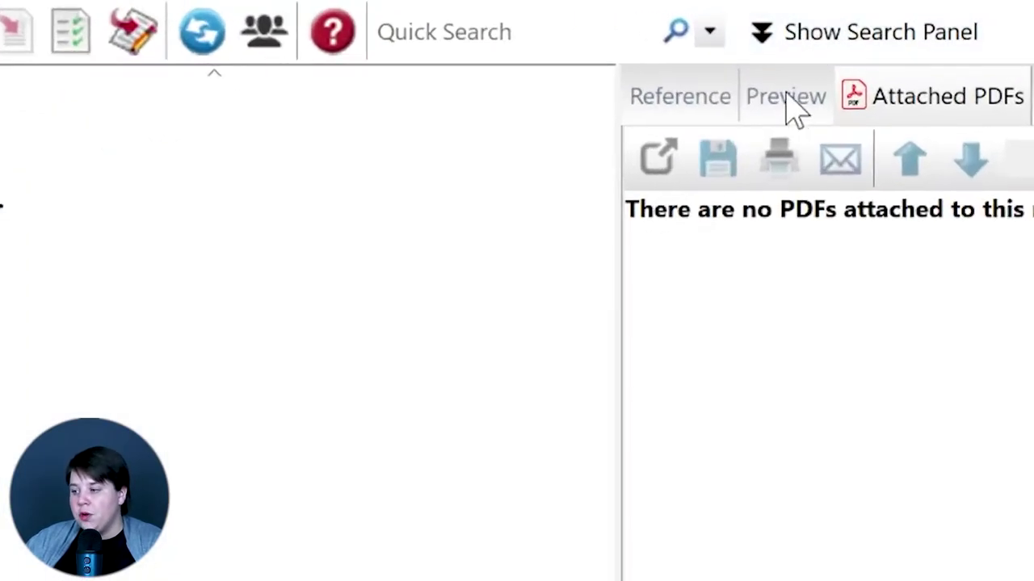
# - Search the whole library for references whose PDF Notes contain "This is fun"
pyautogui.click(759, 37)
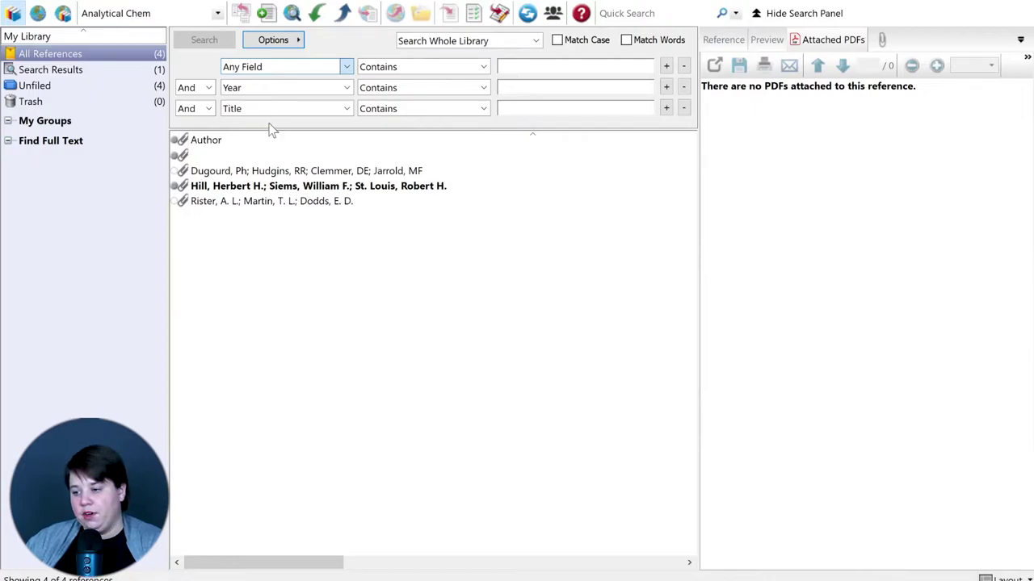
pyautogui.press('Down')
pyautogui.press('Down')
pyautogui.press('Down')
pyautogui.click(508, 66)
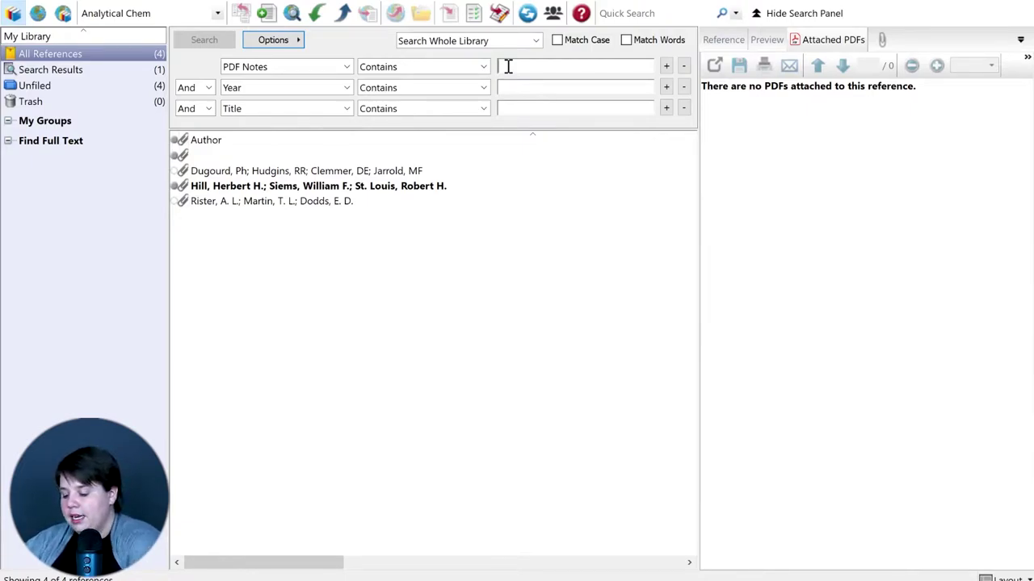
pyautogui.write('This')
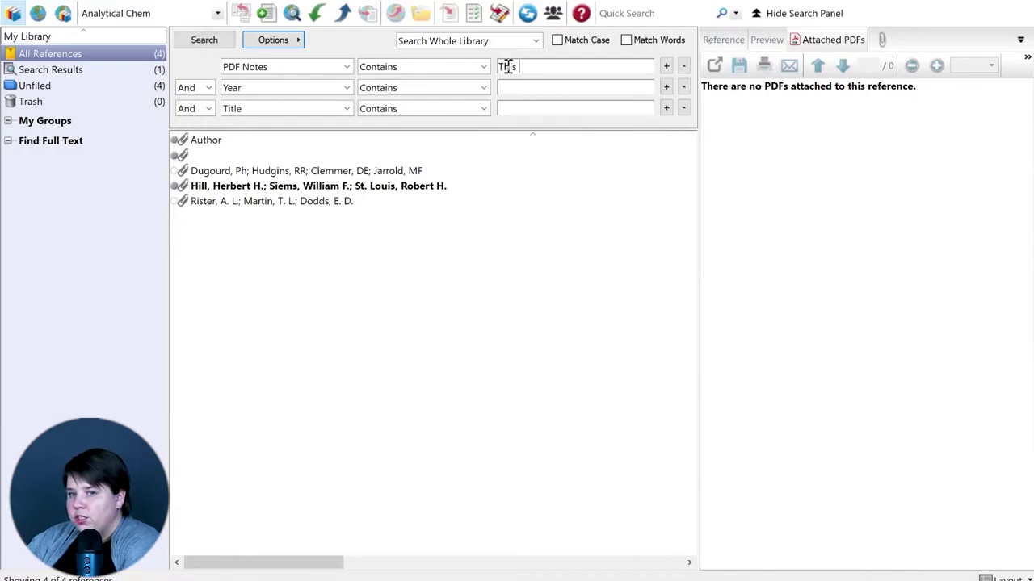
pyautogui.write(' is fun')
pyautogui.press('Return')
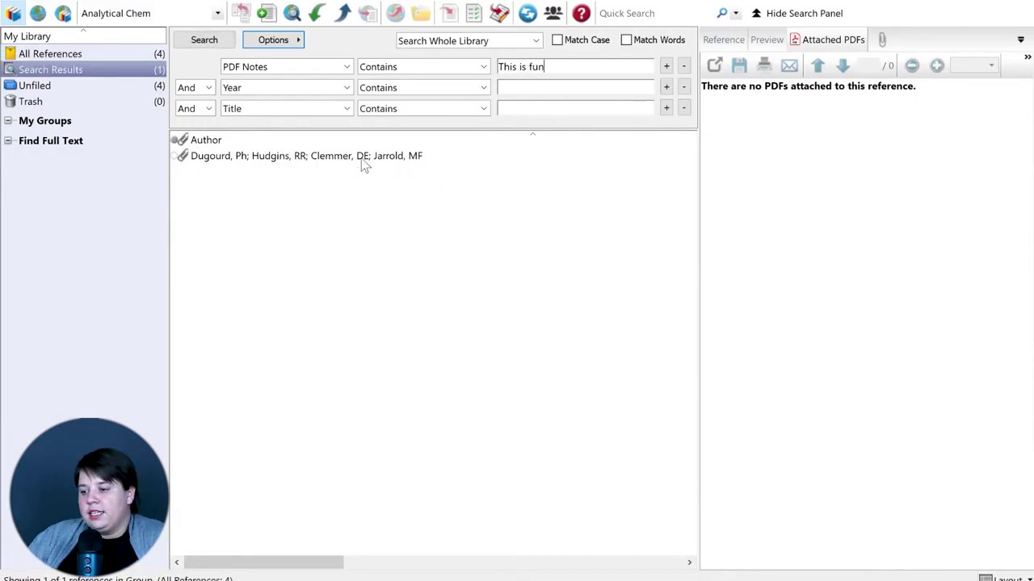
# - View the matching reference's attached PDF, and return to the full reference list with the search panel hidden
pyautogui.click(291, 158)
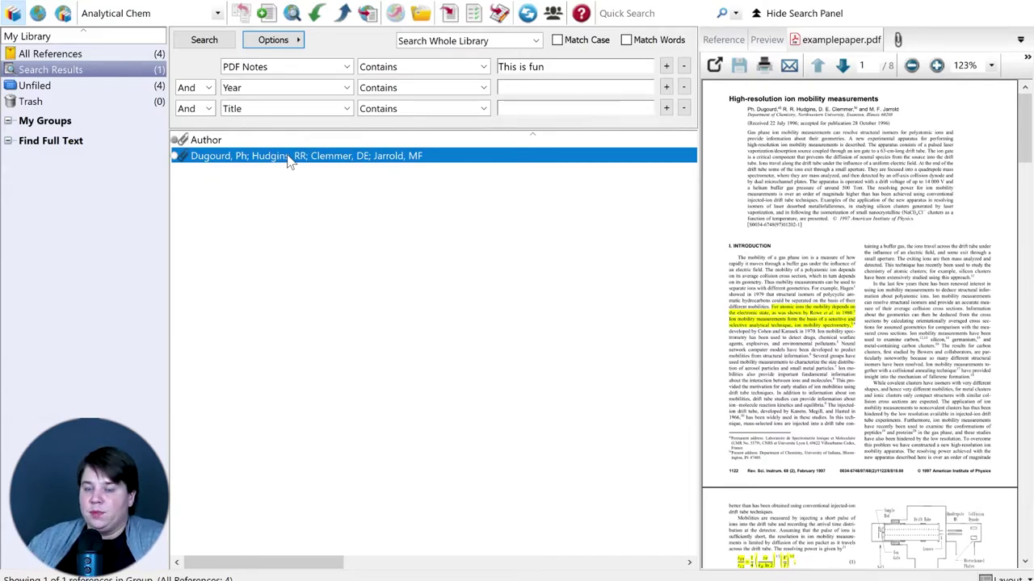
pyautogui.click(53, 55)
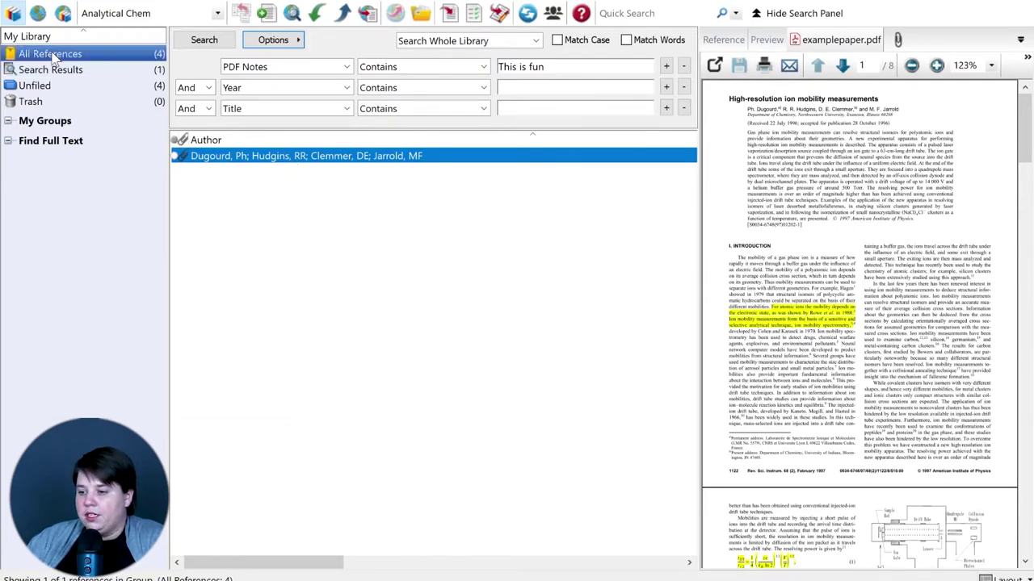
pyautogui.click(795, 13)
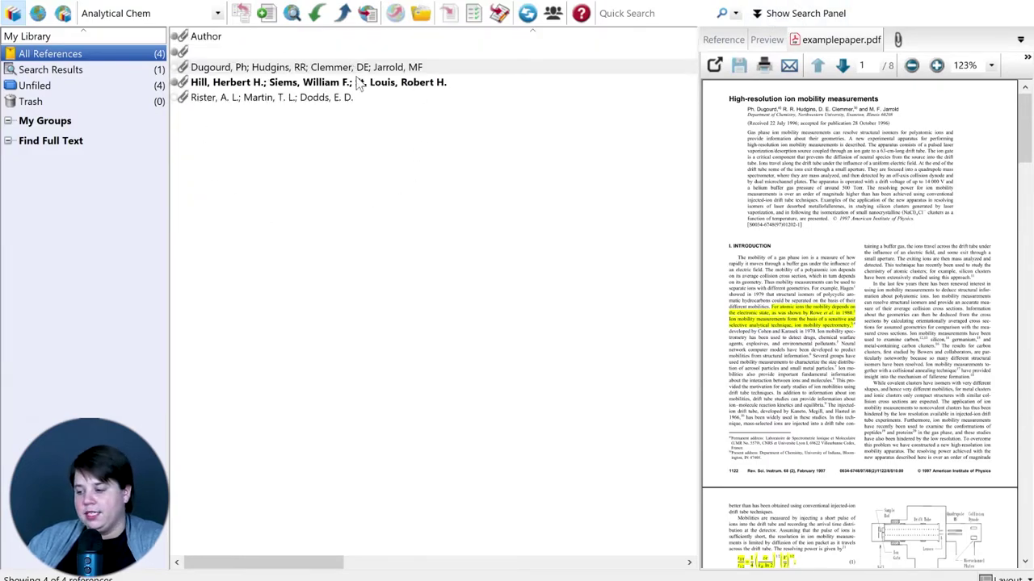